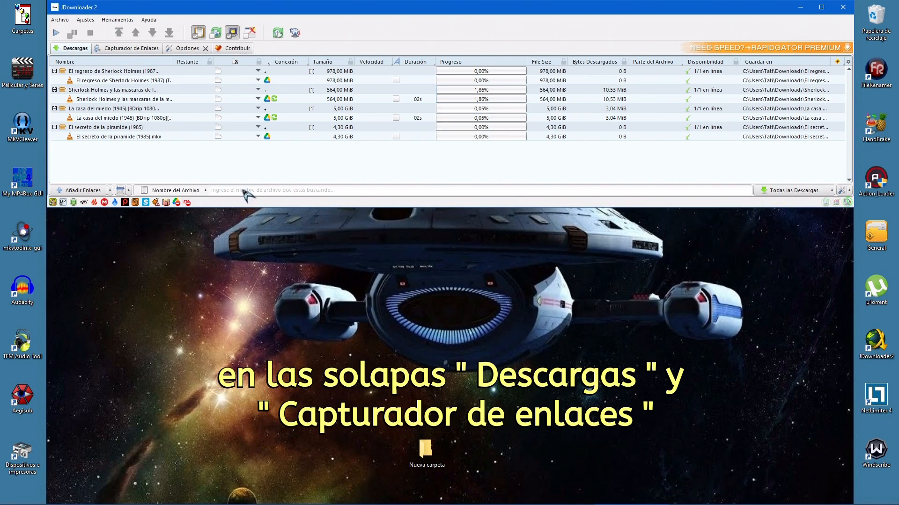
Step: Open the JDownloader2 shortcut's file location through its properties and enter the cfg folder
{"action": "left_click", "coordinate": [130, 49]}
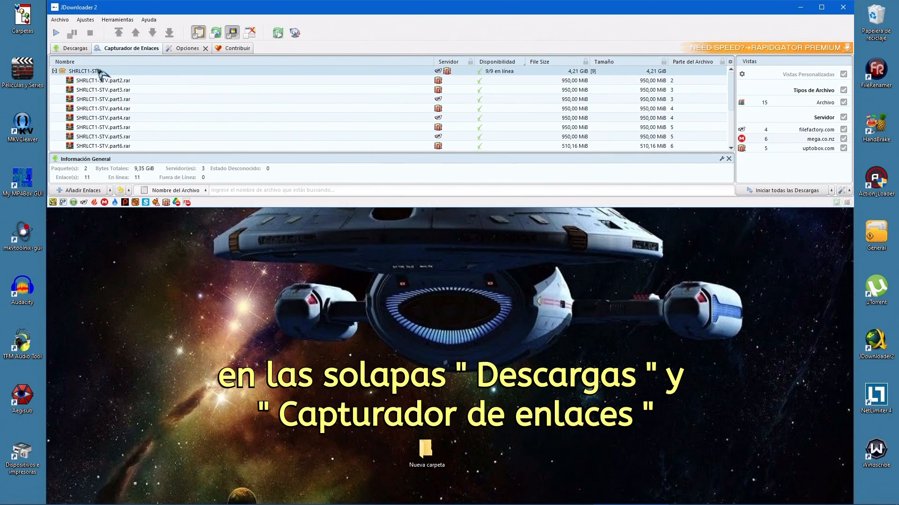
{"action": "left_click", "coordinate": [80, 49]}
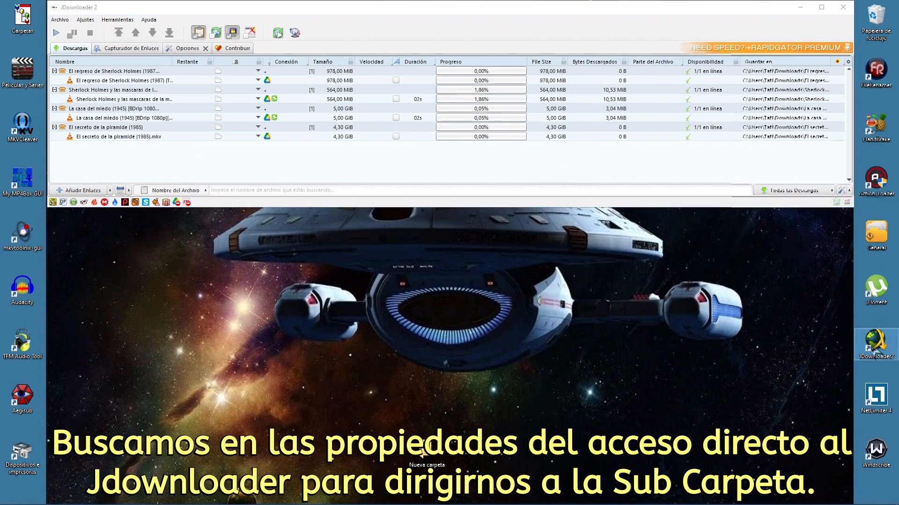
{"action": "right_click", "coordinate": [873, 354]}
{"action": "left_click", "coordinate": [827, 339]}
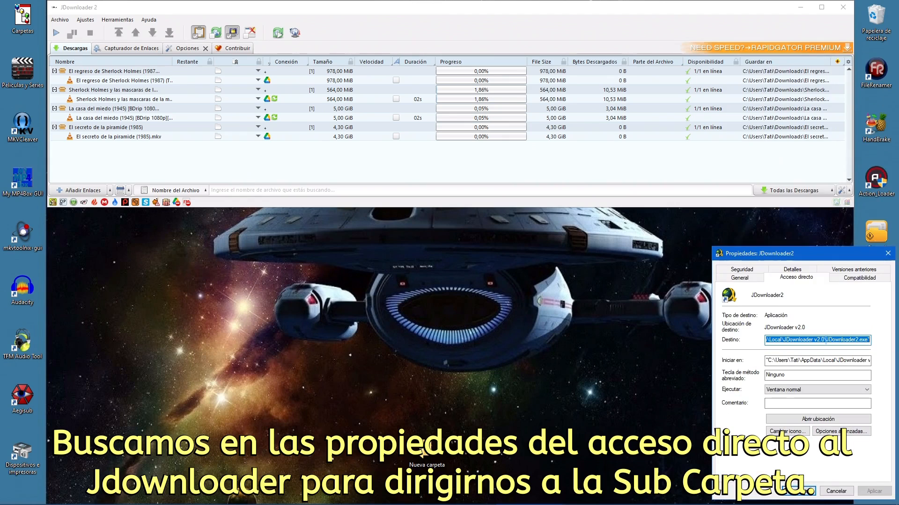
{"action": "left_click", "coordinate": [818, 419]}
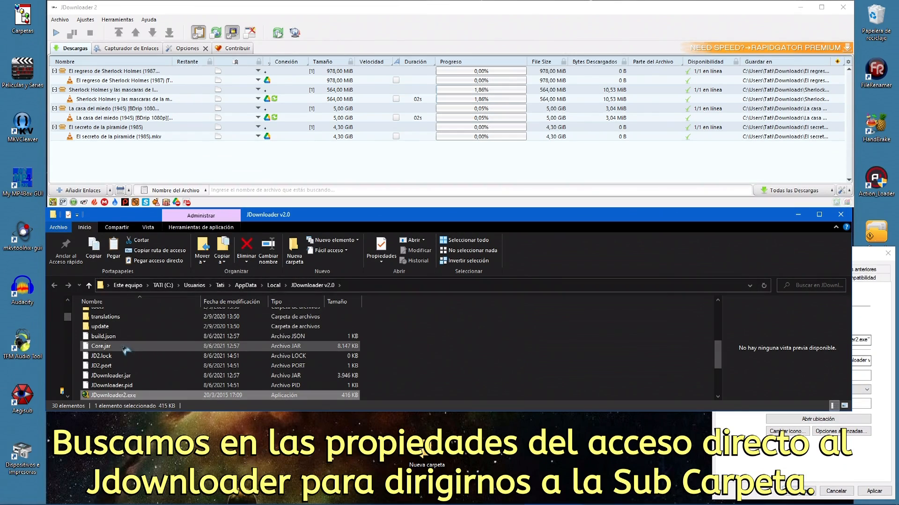
{"action": "scroll", "coordinate": [141, 341], "scroll_direction": "up", "scroll_amount": 3}
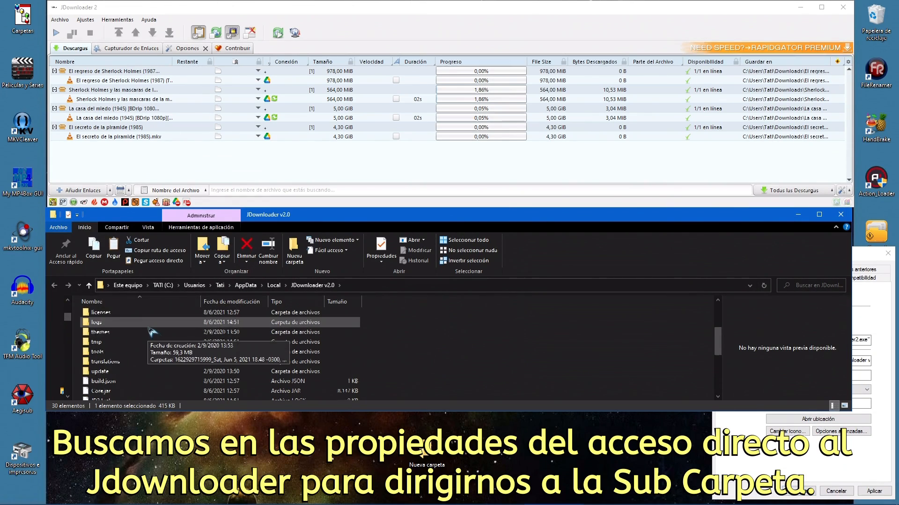
{"action": "scroll", "coordinate": [141, 335], "scroll_direction": "up", "scroll_amount": 2}
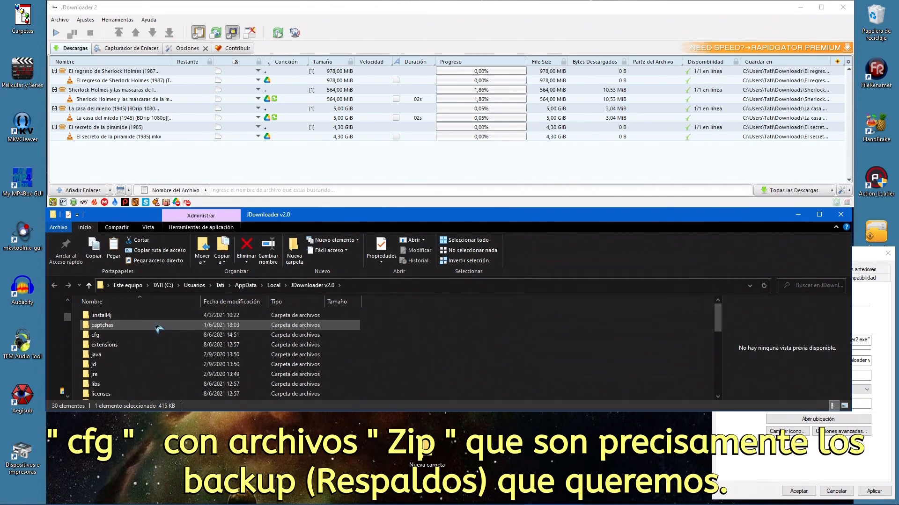
{"action": "double_click", "coordinate": [120, 336]}
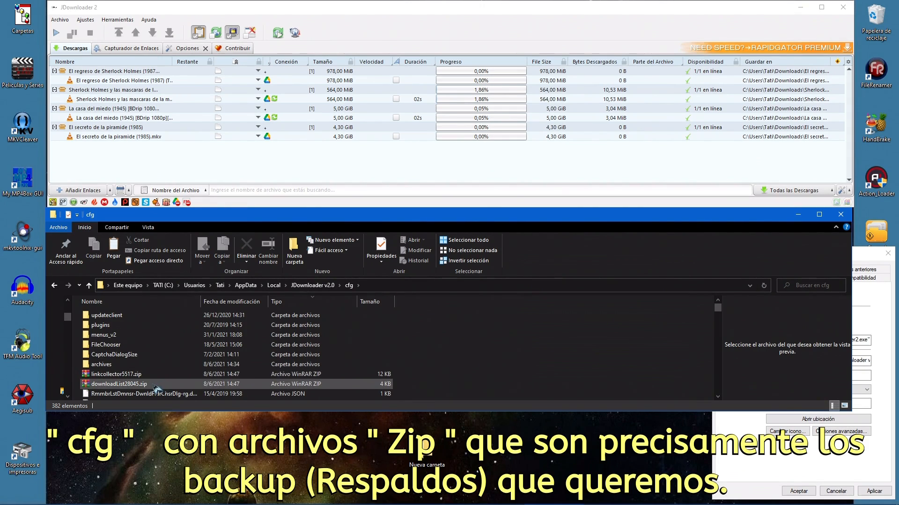
Step: Delete all the movie packages and links from the download list, keeping the downloaded files on disk
{"action": "left_click", "coordinate": [86, 71]}
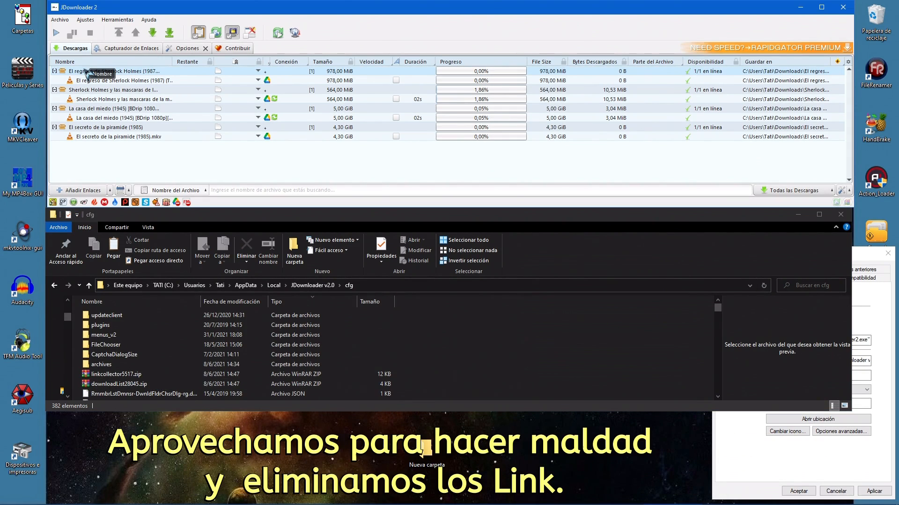
{"action": "left_click", "coordinate": [115, 138], "text": "shift"}
{"action": "right_click", "coordinate": [130, 113]}
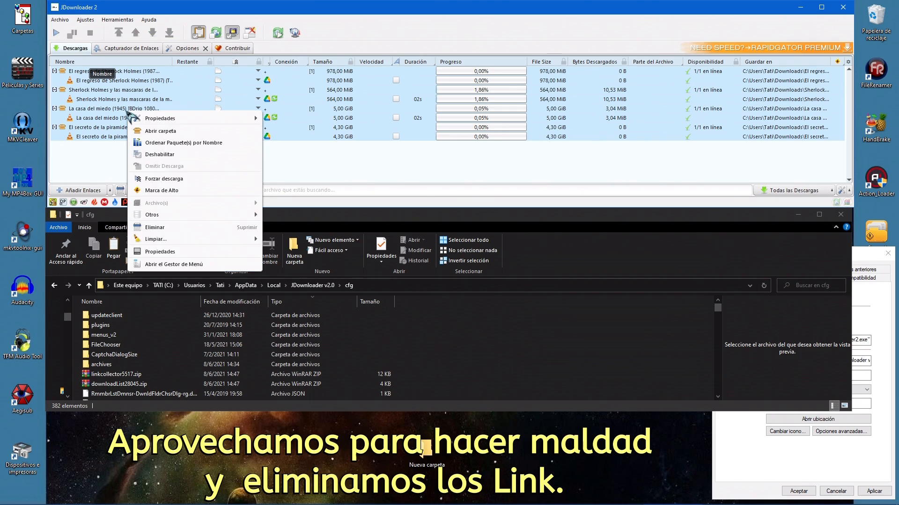
{"action": "left_click", "coordinate": [172, 229]}
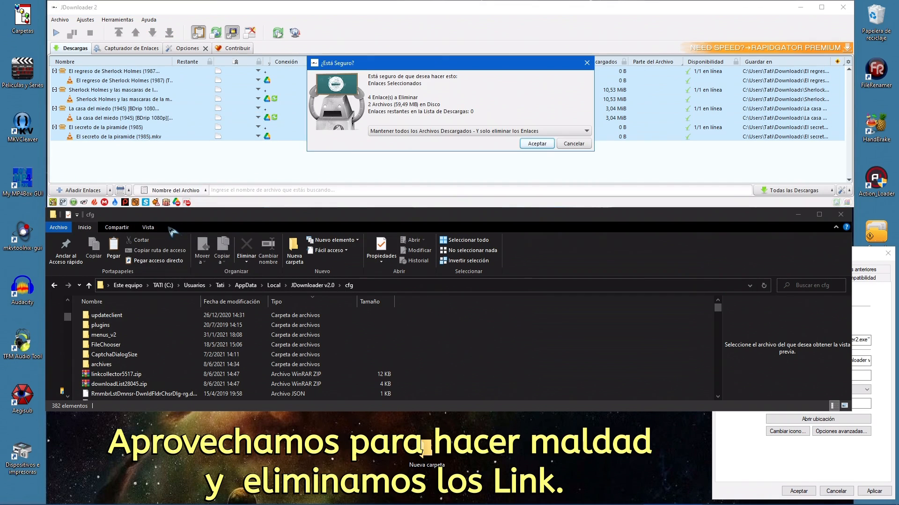
{"action": "left_click", "coordinate": [538, 146]}
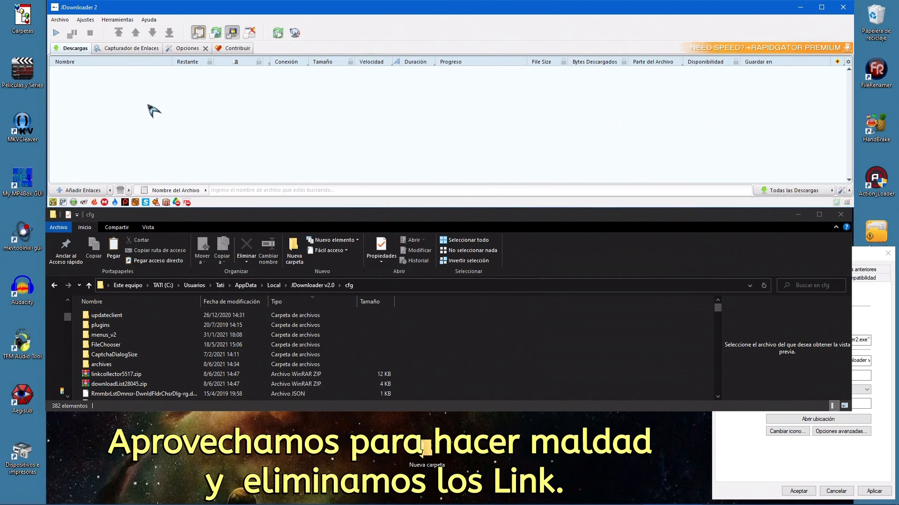
Step: Exit JDownloader and enlarge the cfg folder window to show more of its zip files
{"action": "left_click", "coordinate": [140, 49]}
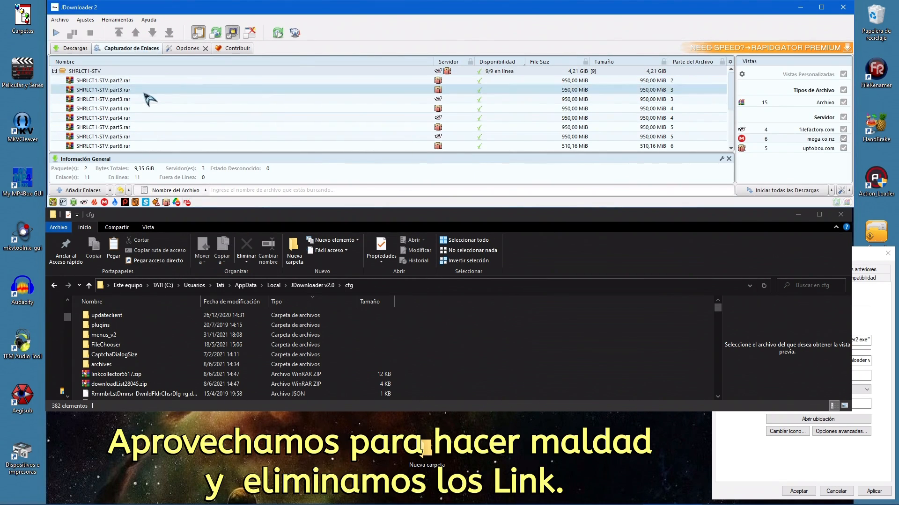
{"action": "left_click", "coordinate": [72, 49]}
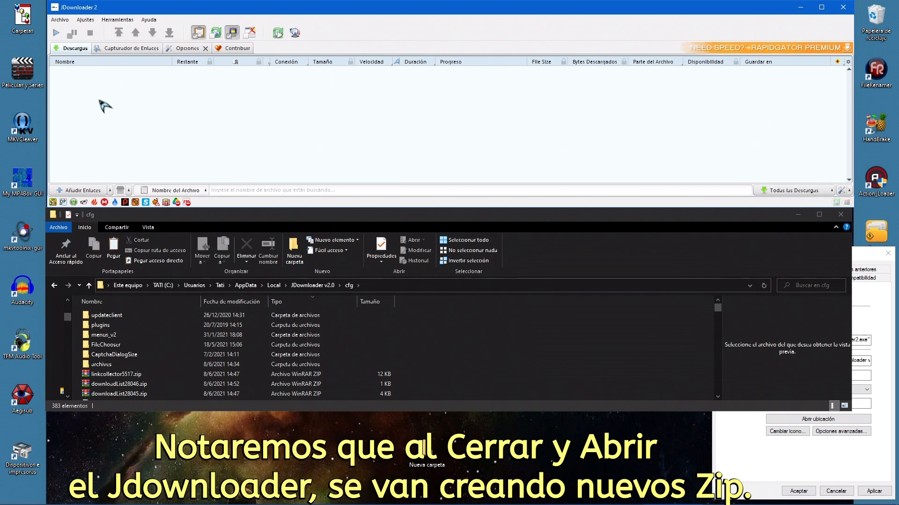
{"action": "left_click", "coordinate": [64, 21]}
{"action": "left_click", "coordinate": [76, 81]}
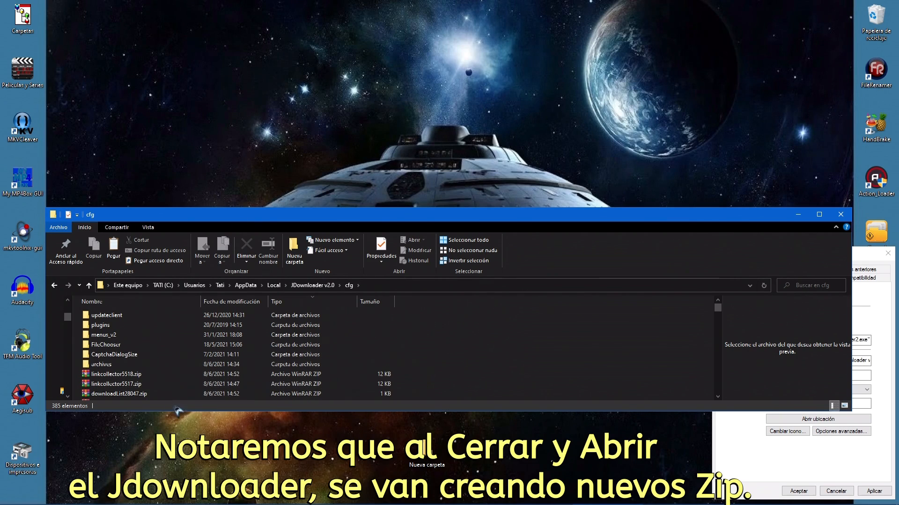
{"action": "left_click_drag", "start_coordinate": [182, 410], "coordinate": [191, 438]}
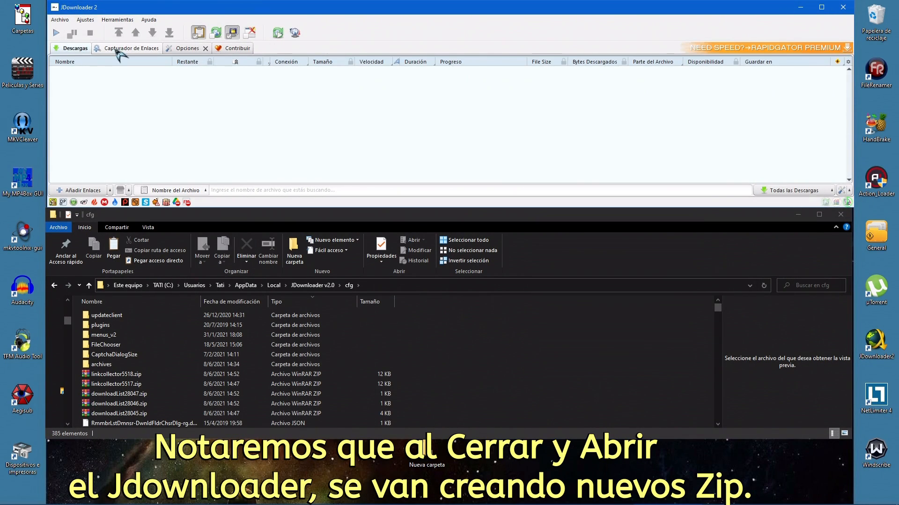
Step: Collapse both SHRLCT1-STV packages in the link grabber and delete them
{"action": "left_click", "coordinate": [55, 70]}
{"action": "left_click", "coordinate": [55, 80]}
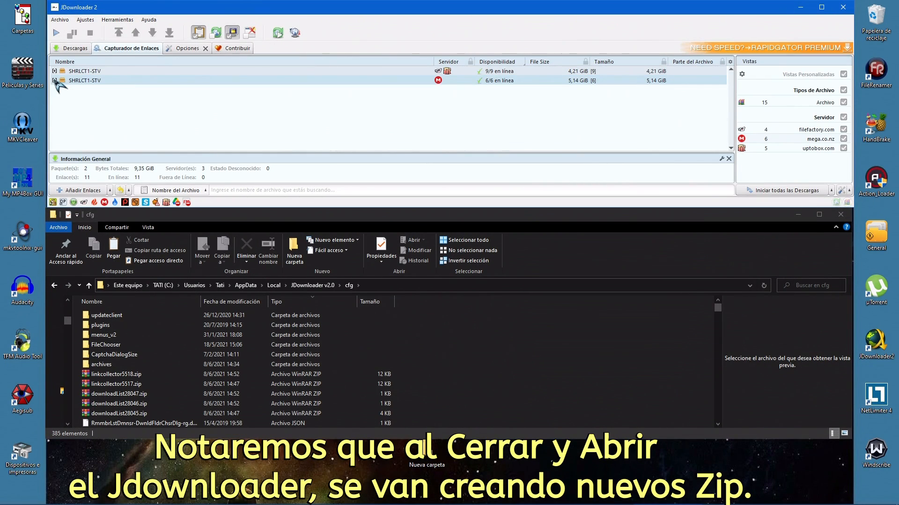
{"action": "left_click", "coordinate": [85, 71]}
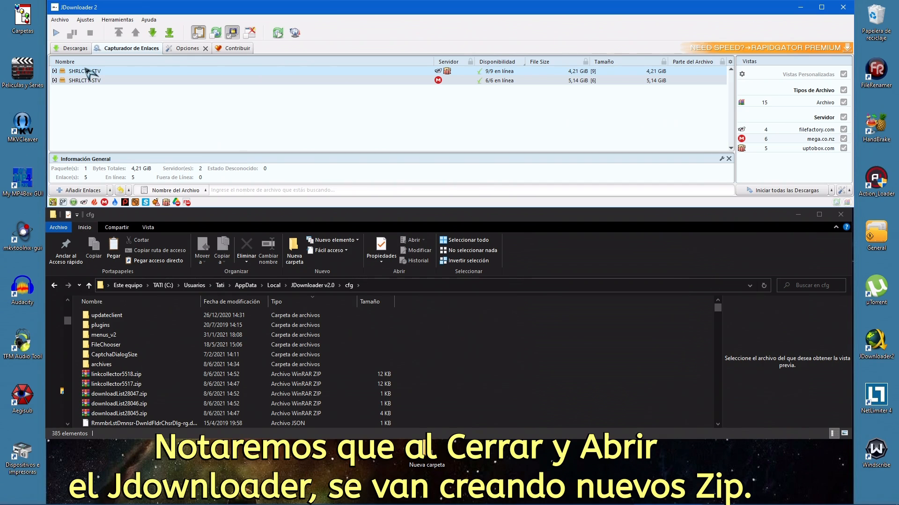
{"action": "left_click", "coordinate": [102, 80], "text": "shift"}
{"action": "right_click", "coordinate": [108, 79]}
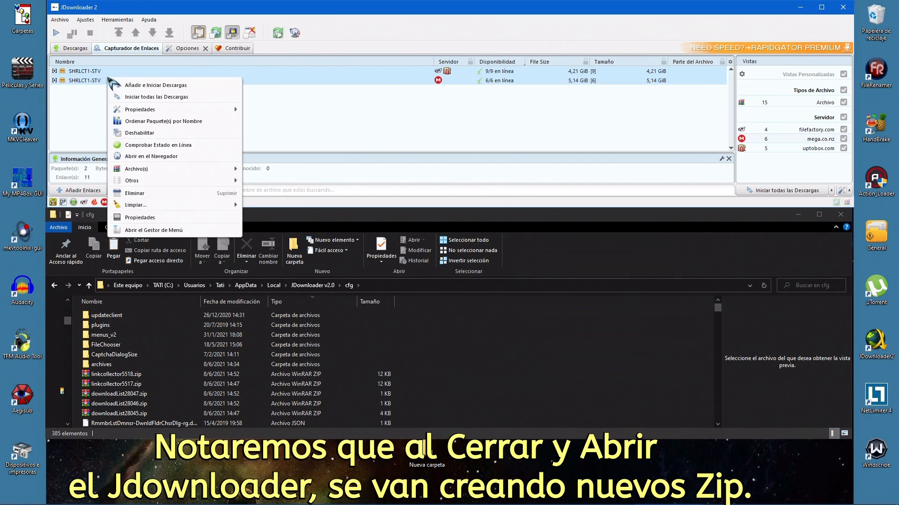
{"action": "left_click", "coordinate": [151, 192]}
{"action": "left_click", "coordinate": [488, 131]}
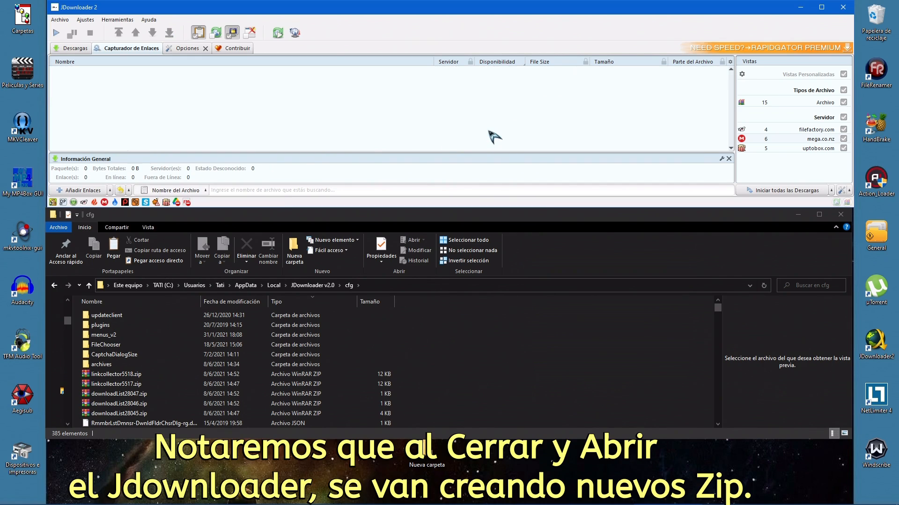
Step: Check the download and link grabber lists before exiting JDownloader, and extend the cfg window to show all its zip files
{"action": "left_click", "coordinate": [76, 48]}
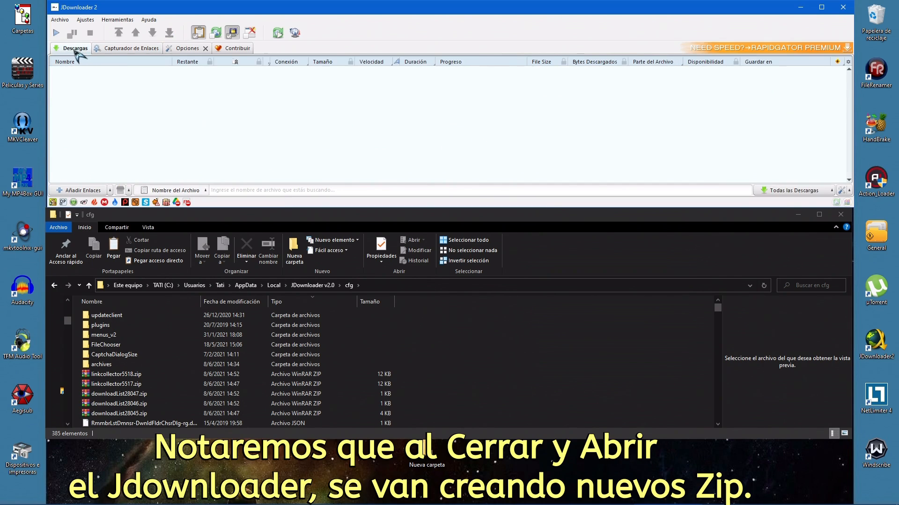
{"action": "left_click", "coordinate": [124, 48]}
{"action": "left_click", "coordinate": [87, 50]}
{"action": "left_click", "coordinate": [102, 48]}
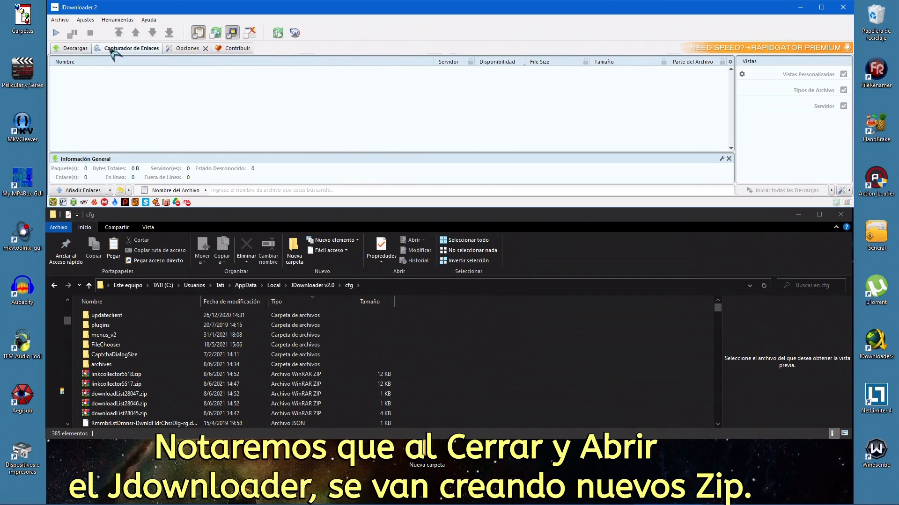
{"action": "left_click", "coordinate": [65, 21]}
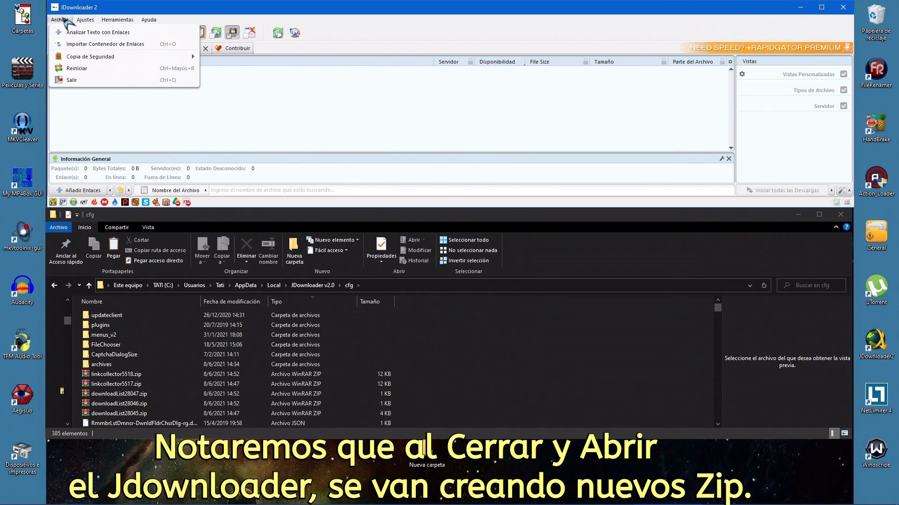
{"action": "left_click", "coordinate": [72, 81]}
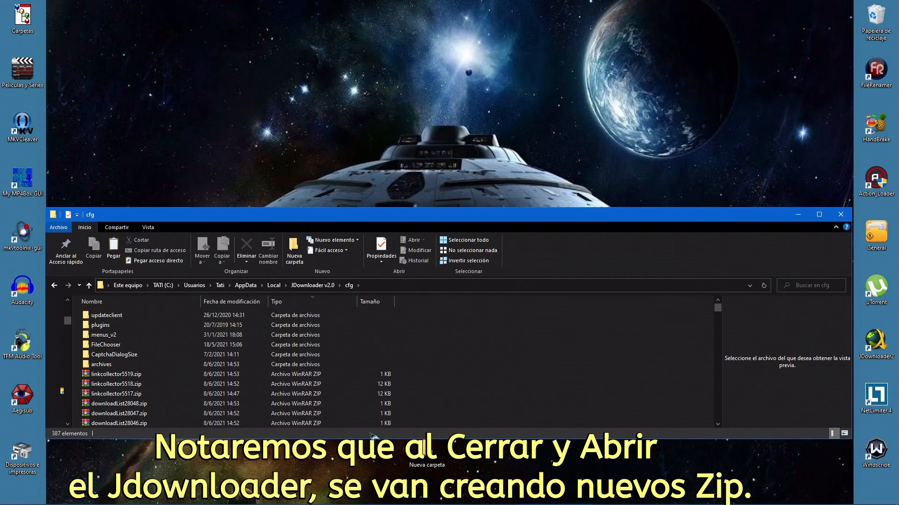
{"action": "left_click_drag", "start_coordinate": [366, 440], "coordinate": [367, 475]}
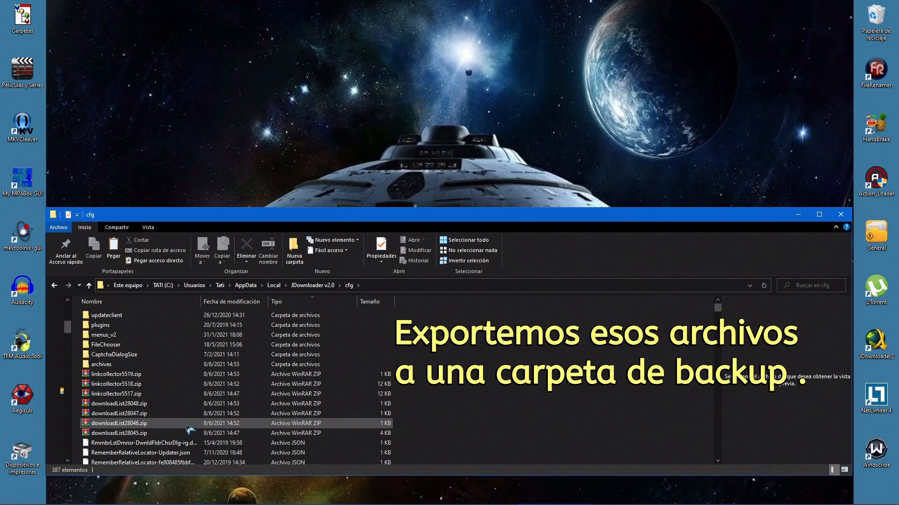
Step: Move all the linkcollector and downloadList zip files from cfg into the desktop's Nueva carpeta, and minimize that folder's window
{"action": "left_click", "coordinate": [132, 376]}
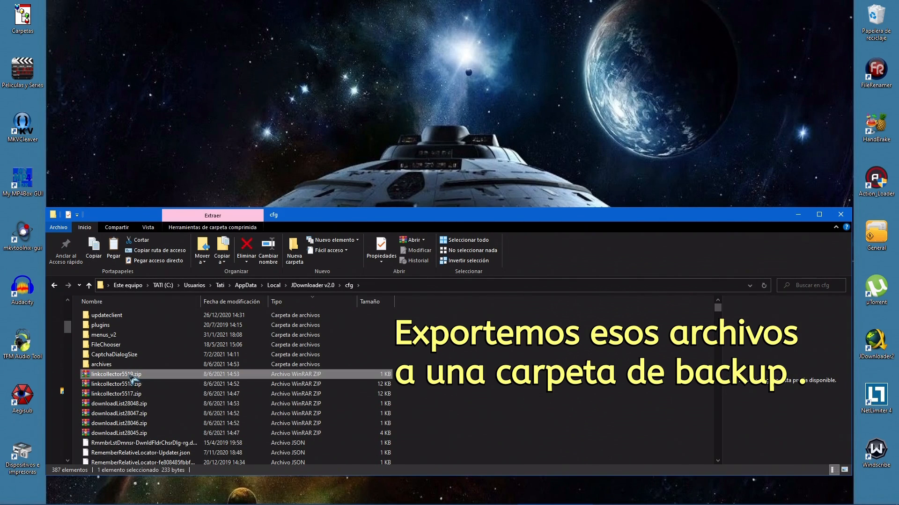
{"action": "left_click", "coordinate": [139, 435], "text": "shift"}
{"action": "right_click", "coordinate": [151, 401]}
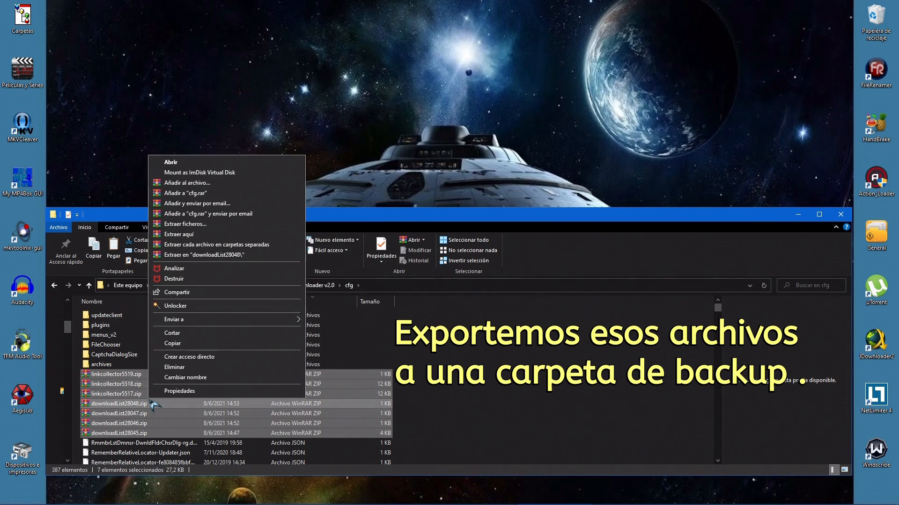
{"action": "left_click", "coordinate": [187, 334]}
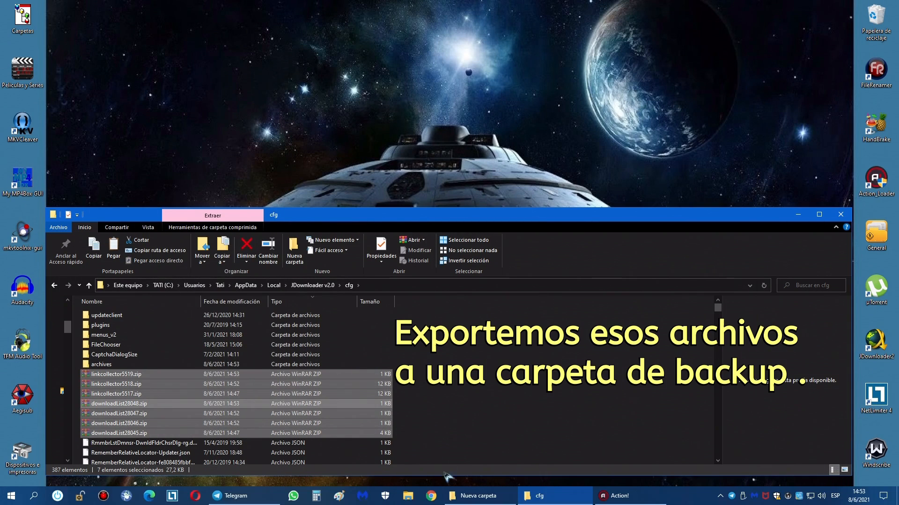
{"action": "left_click_drag", "start_coordinate": [439, 475], "coordinate": [439, 427]}
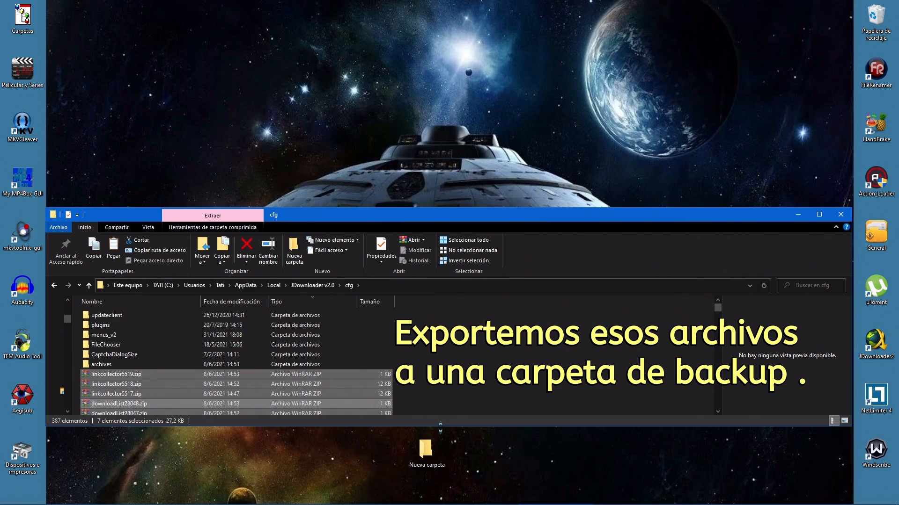
{"action": "double_click", "coordinate": [426, 454]}
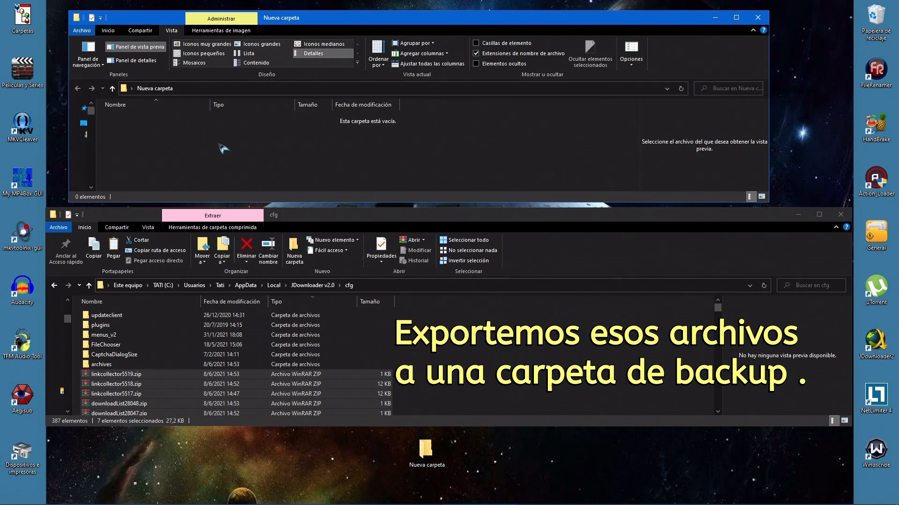
{"action": "right_click", "coordinate": [224, 149]}
{"action": "left_click", "coordinate": [251, 206]}
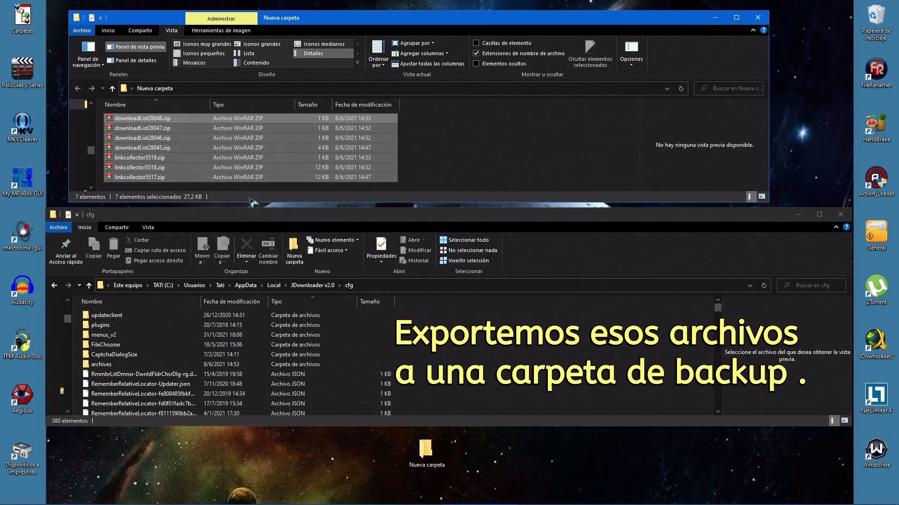
{"action": "left_click", "coordinate": [466, 168]}
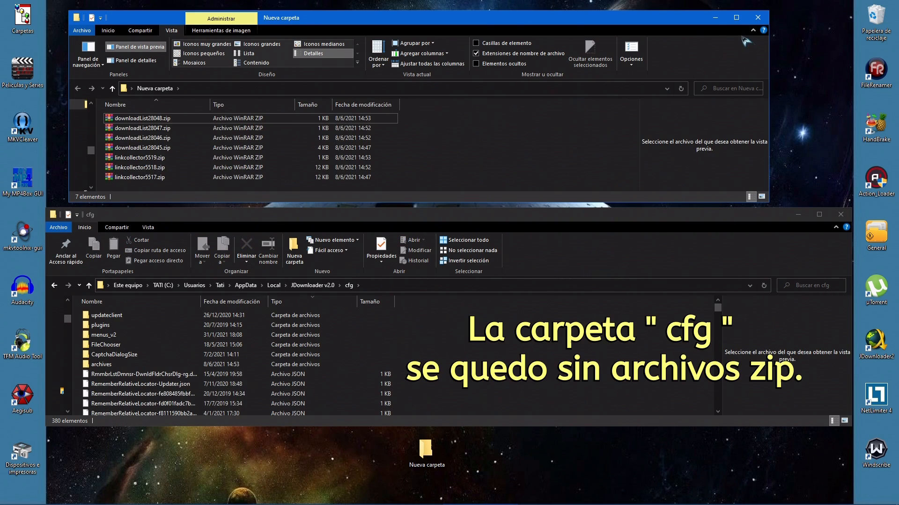
{"action": "left_click", "coordinate": [715, 18]}
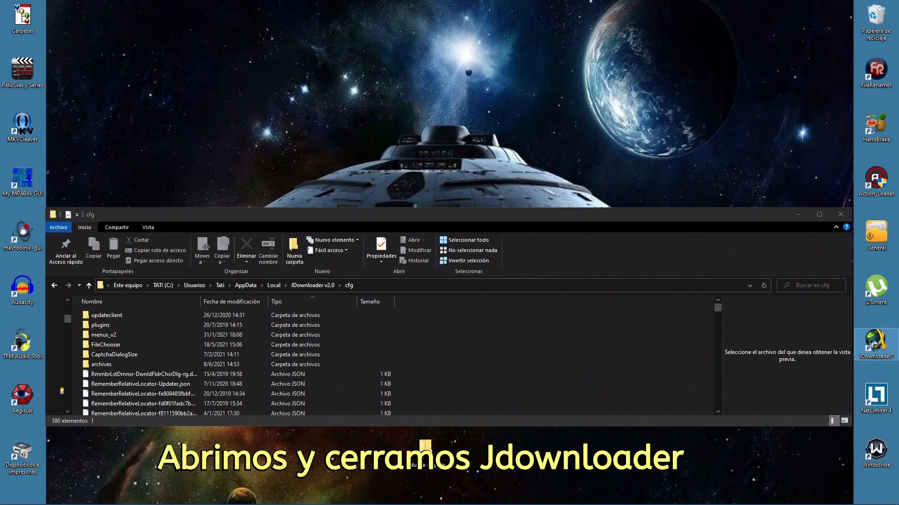
Step: Launch JDownloader from its desktop shortcut and show the link grabber list
{"action": "right_click", "coordinate": [875, 341]}
{"action": "left_click", "coordinate": [779, 150]}
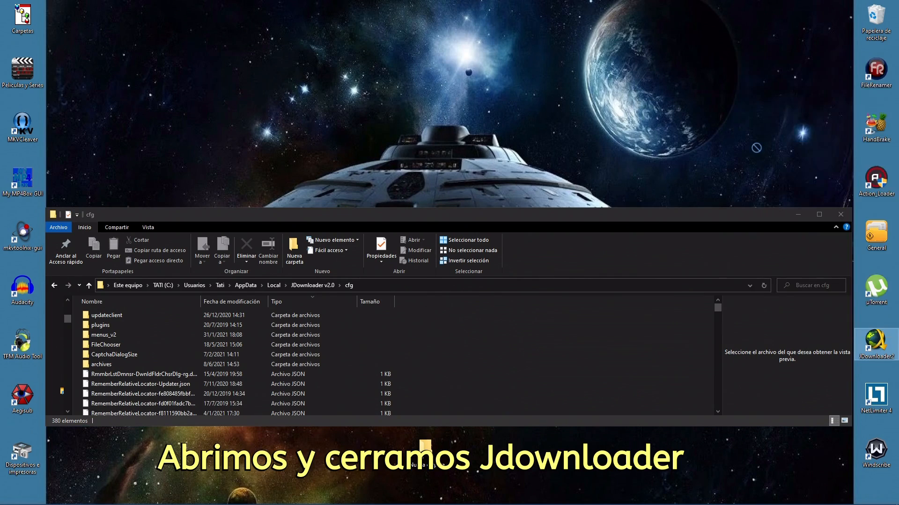
{"action": "left_click", "coordinate": [401, 311]}
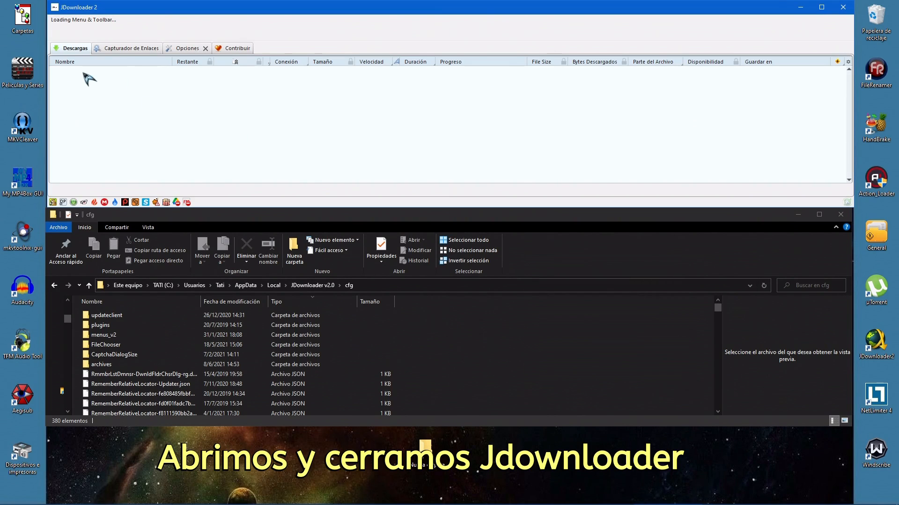
{"action": "left_click", "coordinate": [118, 49]}
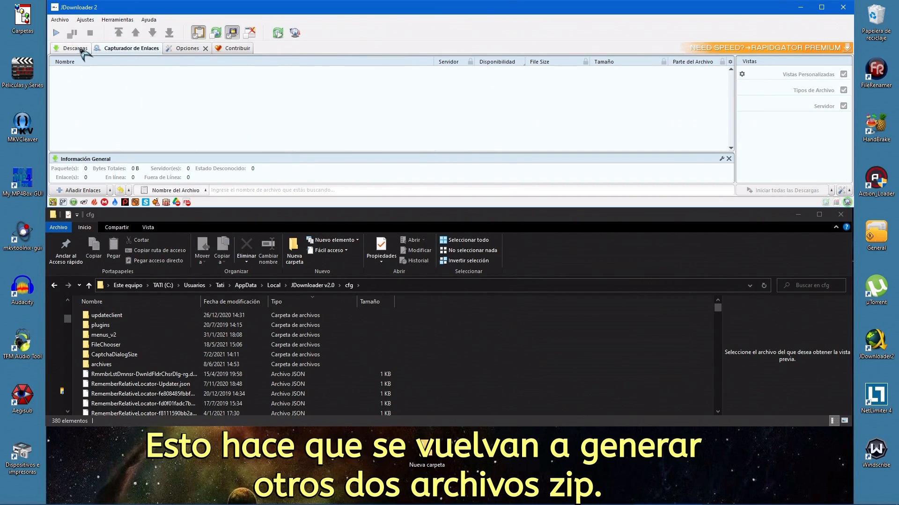
Step: Check the download and link grabber lists, and exit JDownloader so that it generates new list zip files in cfg
{"action": "left_click", "coordinate": [78, 49]}
{"action": "left_click", "coordinate": [115, 49]}
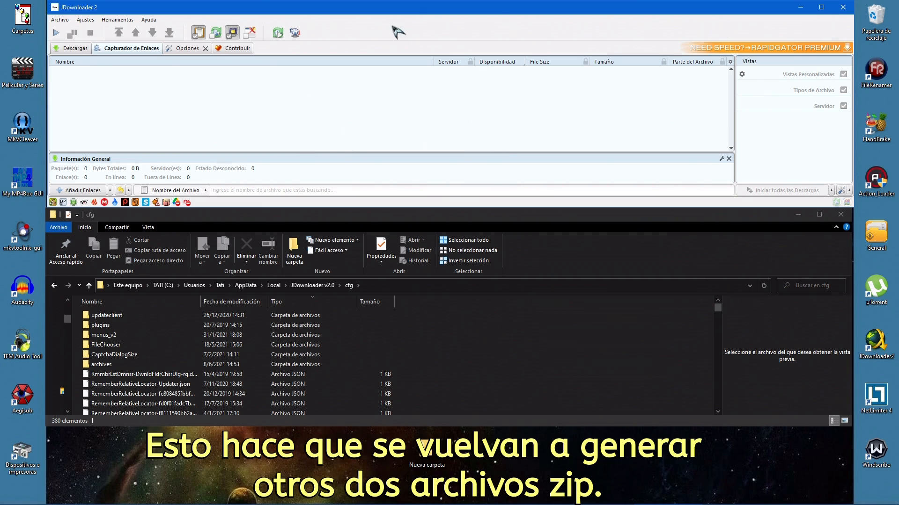
{"action": "left_click", "coordinate": [60, 19]}
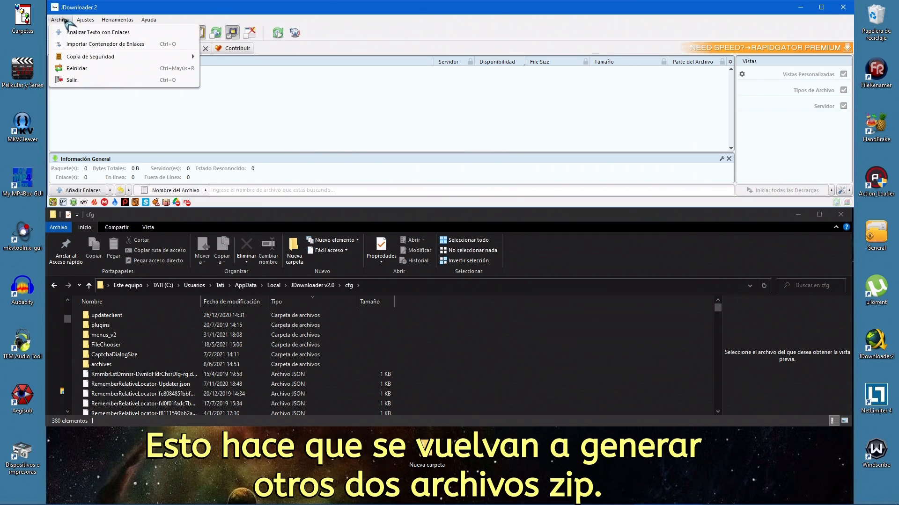
{"action": "left_click", "coordinate": [83, 81]}
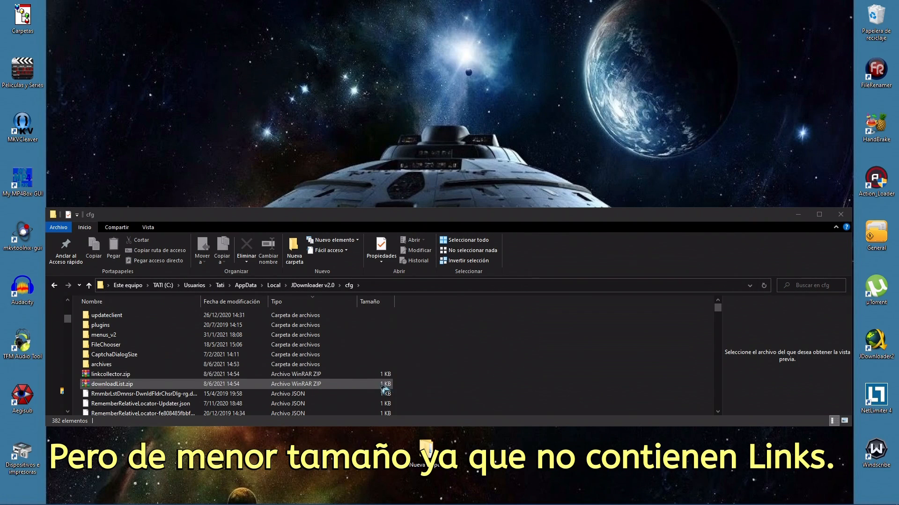
Step: Move linkcollector5518.zip from the desktop's Nueva carpeta into cfg, and sort the cfg files by type in a slightly taller window
{"action": "double_click", "coordinate": [426, 450]}
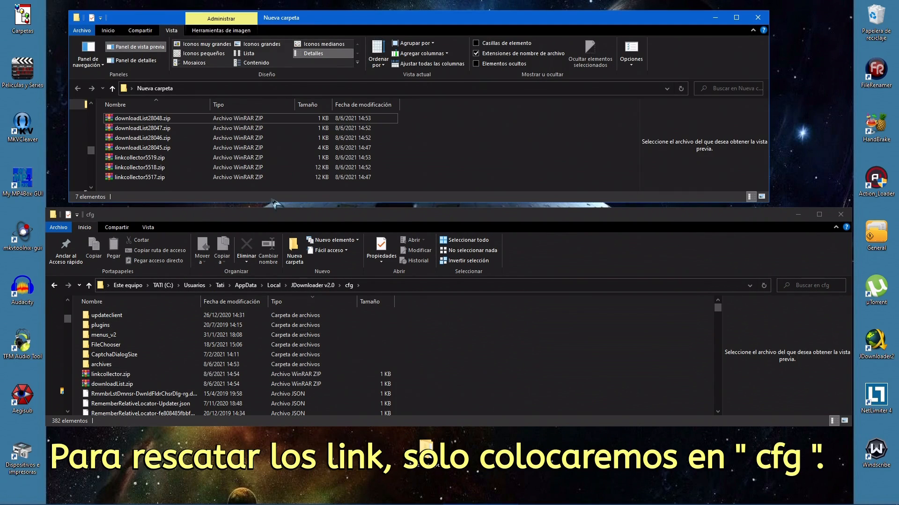
{"action": "left_click", "coordinate": [149, 168]}
{"action": "left_click_drag", "start_coordinate": [149, 169], "coordinate": [427, 363]}
{"action": "left_click", "coordinate": [300, 302]}
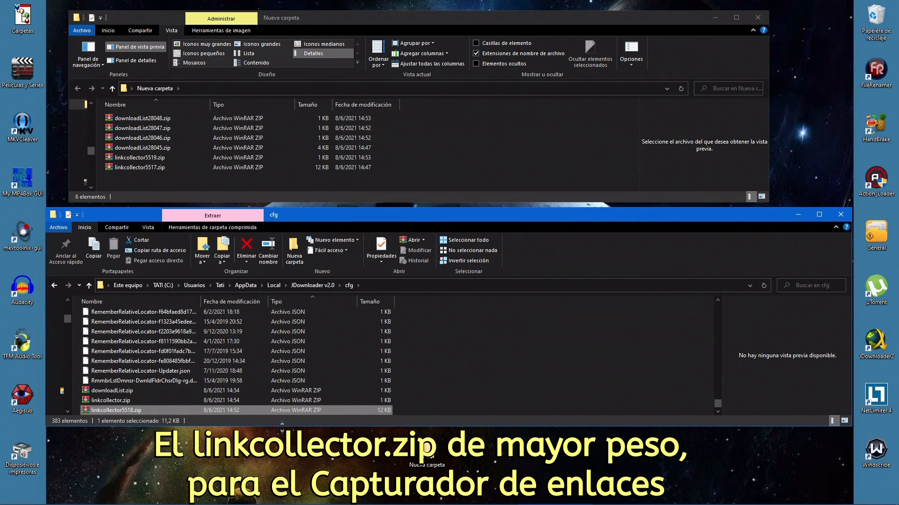
{"action": "left_click_drag", "start_coordinate": [282, 425], "coordinate": [282, 433]}
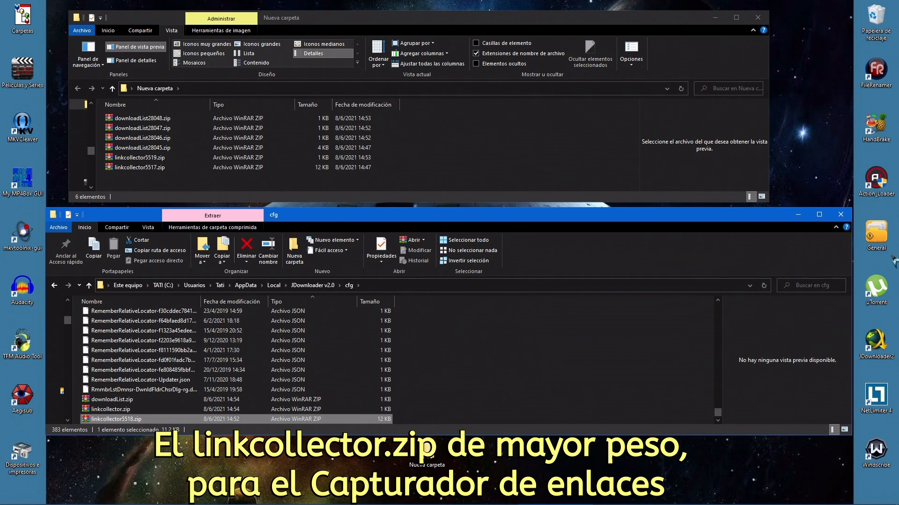
Step: Launch JDownloader from the desktop, check the link grabber list for the restored packages, and exit the program
{"action": "double_click", "coordinate": [876, 344]}
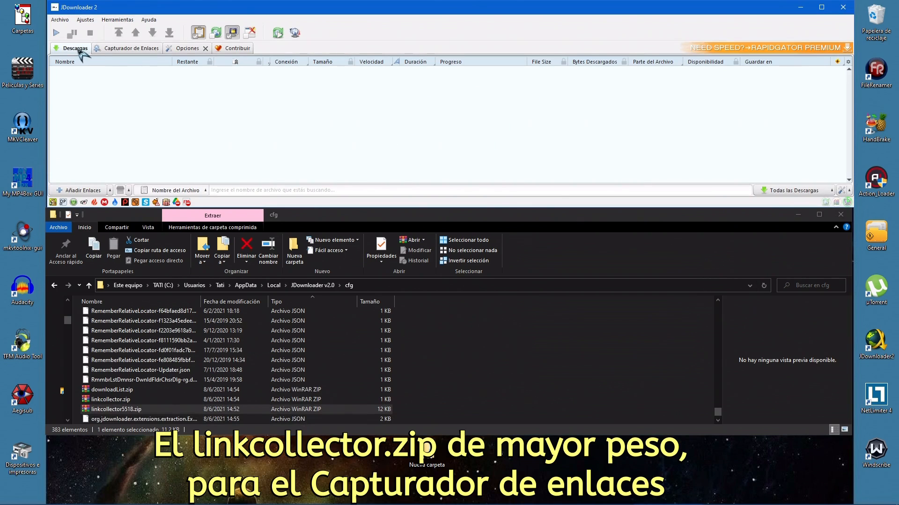
{"action": "left_click", "coordinate": [127, 49]}
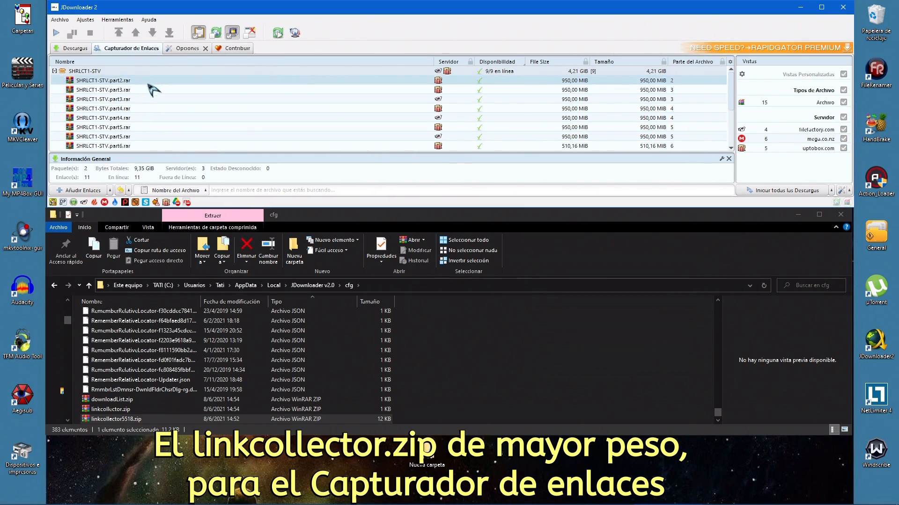
{"action": "left_click", "coordinate": [61, 19]}
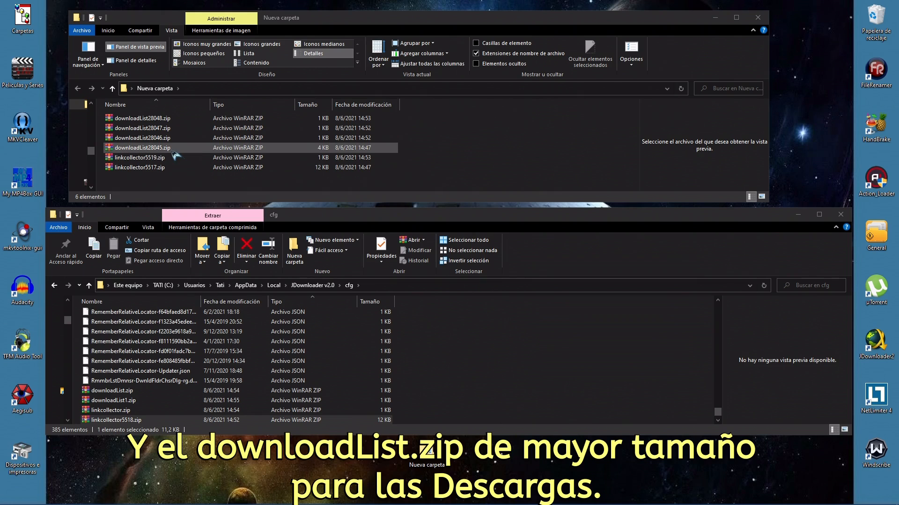
Step: Move downloadList28045.zip from Nueva carpeta into cfg, and close the Nueva carpeta window
{"action": "left_click_drag", "start_coordinate": [158, 149], "coordinate": [446, 362]}
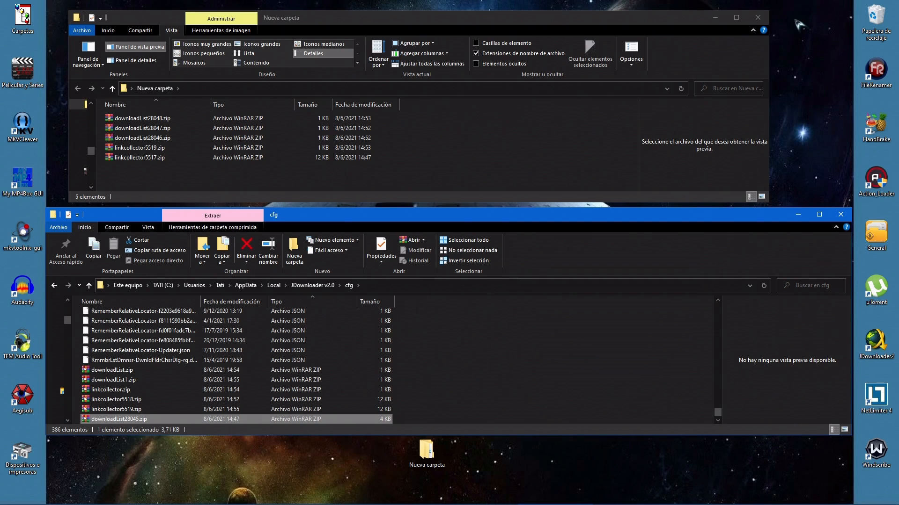
{"action": "left_click", "coordinate": [759, 18]}
Step: Launch JDownloader again and check the restored links in both the download list and the link grabber
{"action": "double_click", "coordinate": [875, 342]}
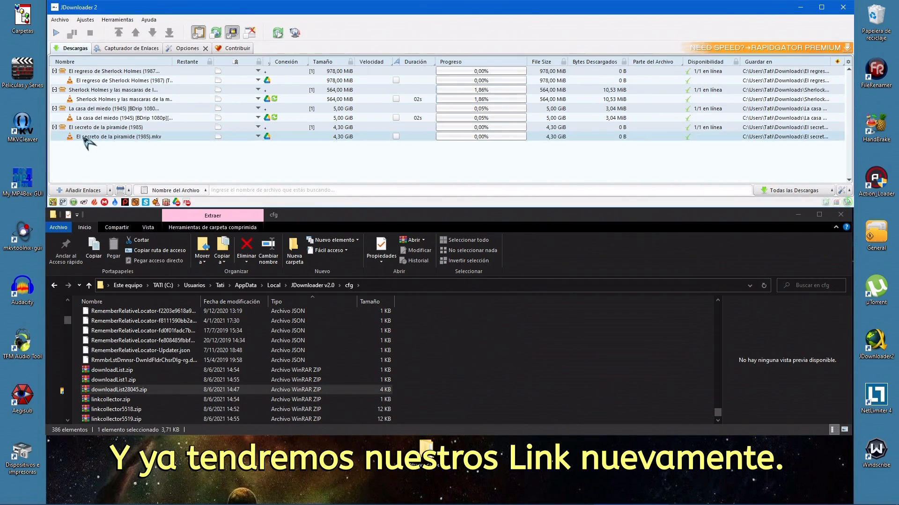
{"action": "left_click", "coordinate": [121, 48]}
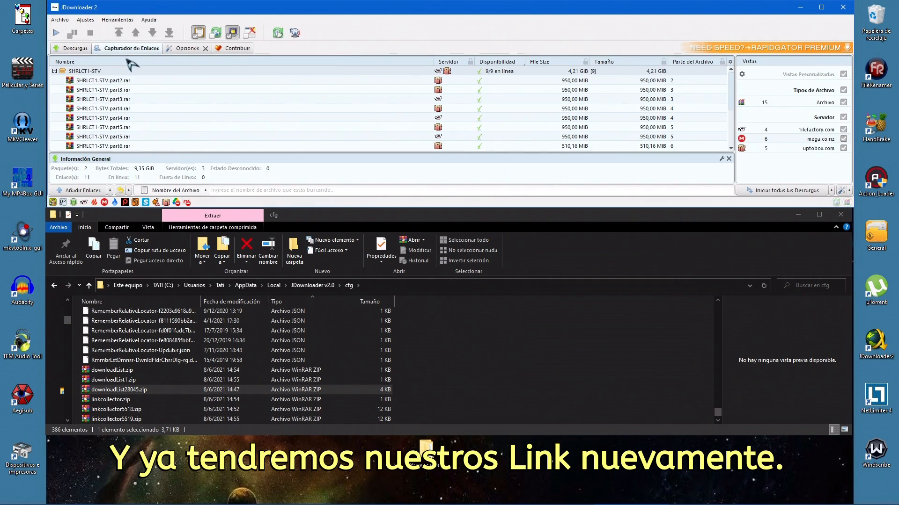
{"action": "left_click", "coordinate": [76, 49]}
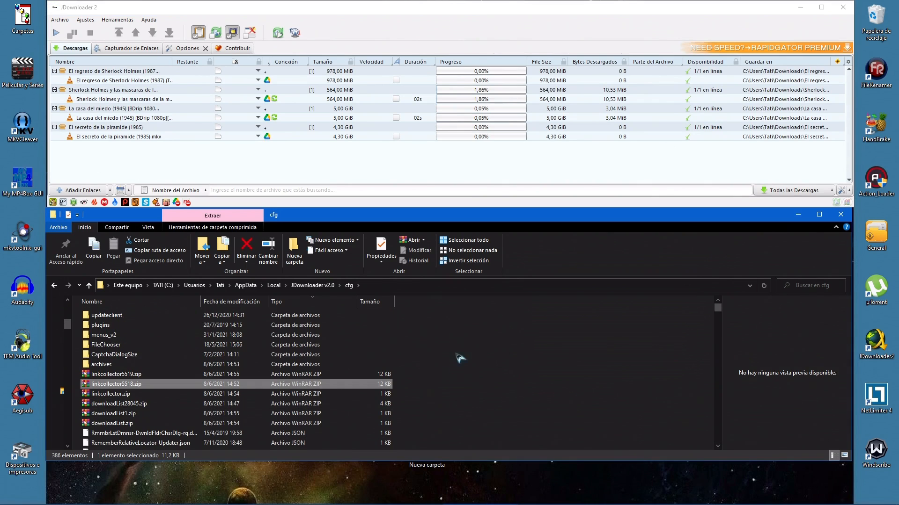
Step: Close the cfg window and exit JDownloader completely, confirming the exit
{"action": "left_click", "coordinate": [838, 214]}
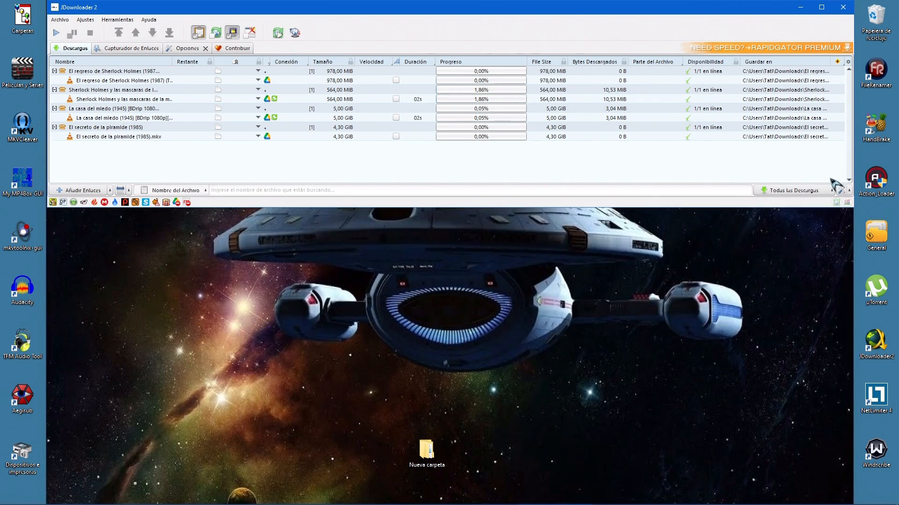
{"action": "left_click", "coordinate": [842, 7]}
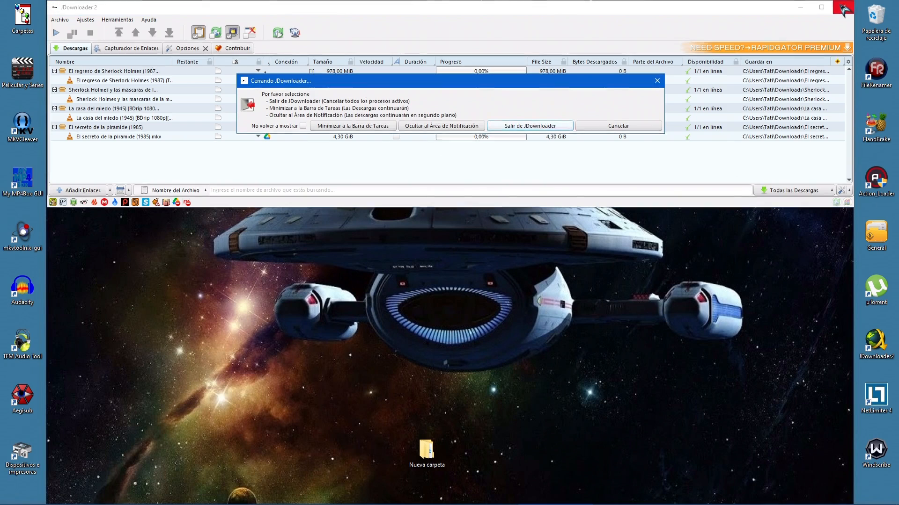
{"action": "left_click", "coordinate": [528, 126]}
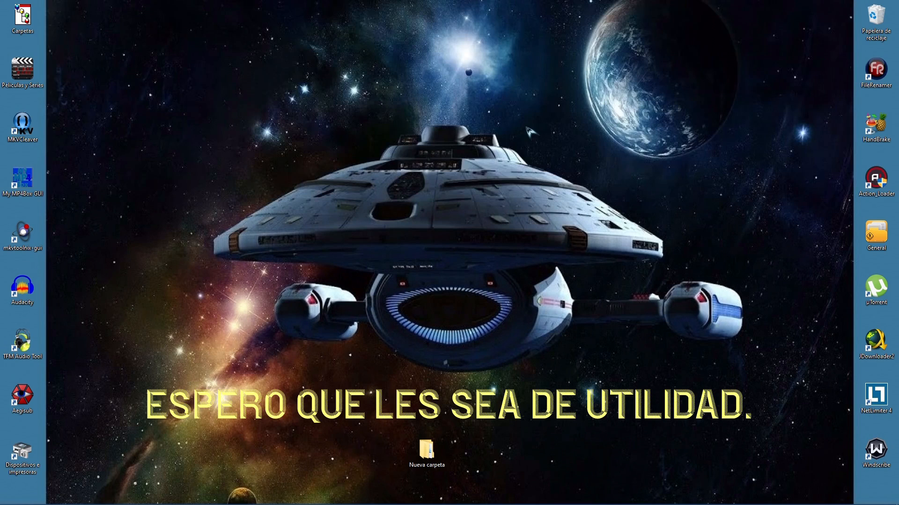